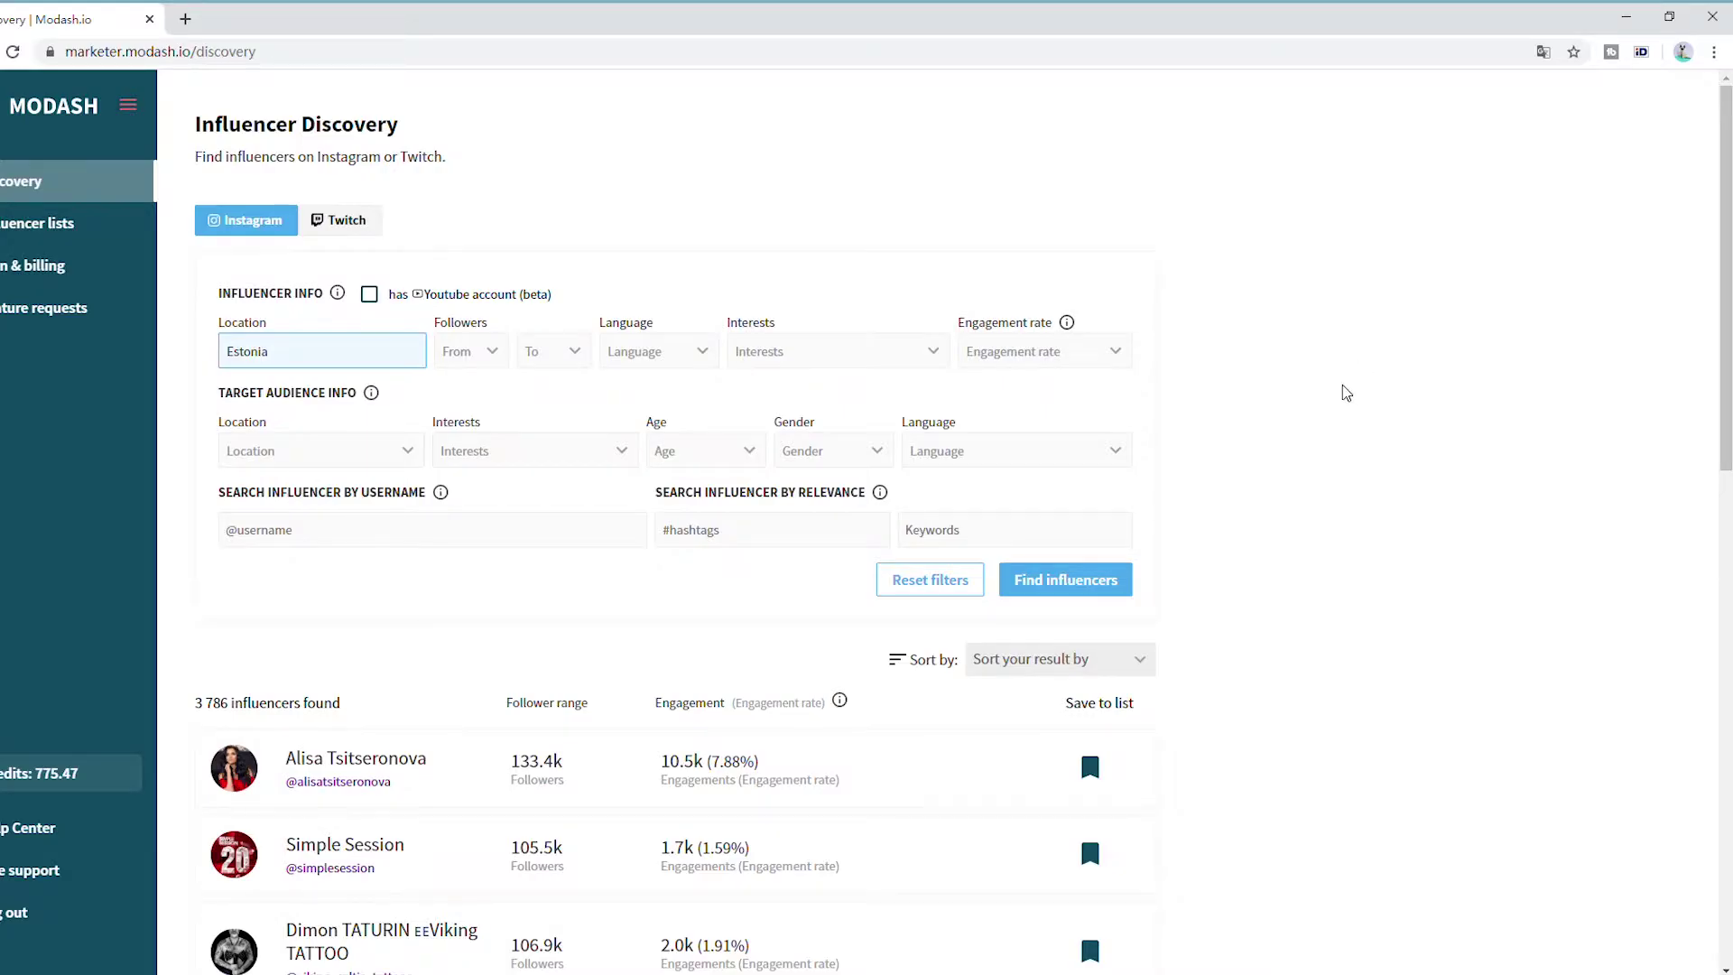
{"action": "scroll", "coordinate": [1345, 393], "scroll_direction": "down", "scroll_amount": 5}
{"action": "scroll", "coordinate": [1344, 405], "scroll_direction": "down", "scroll_amount": 3}
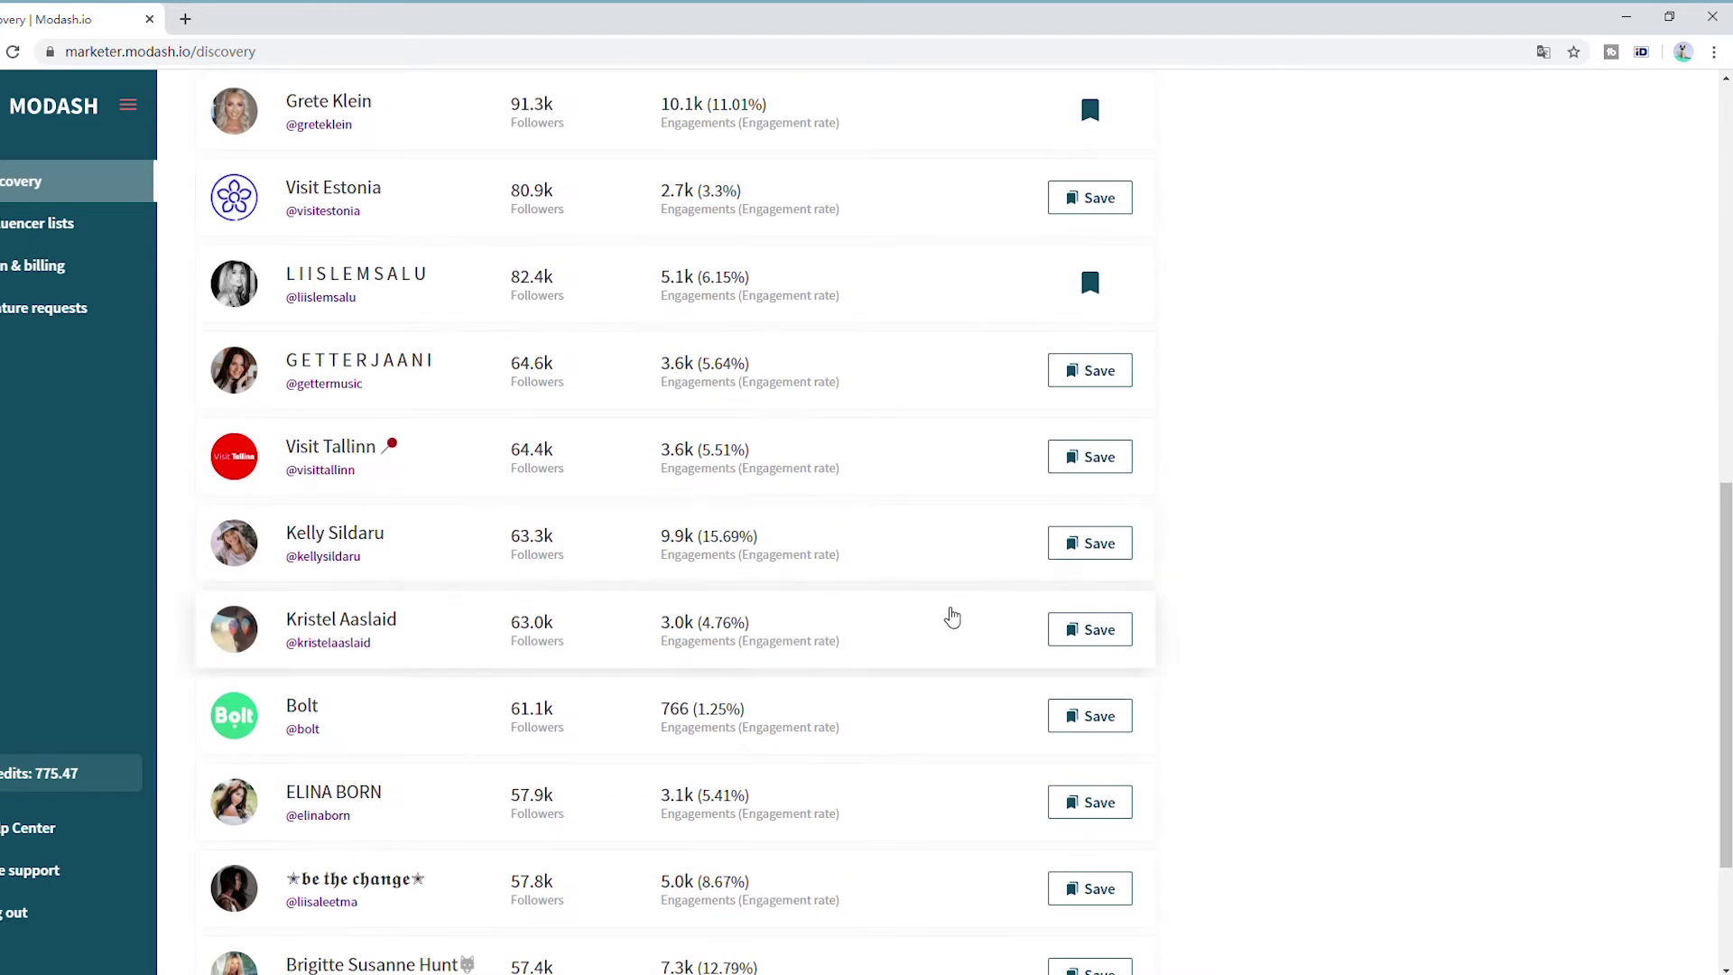
{"action": "left_click", "coordinate": [952, 618]}
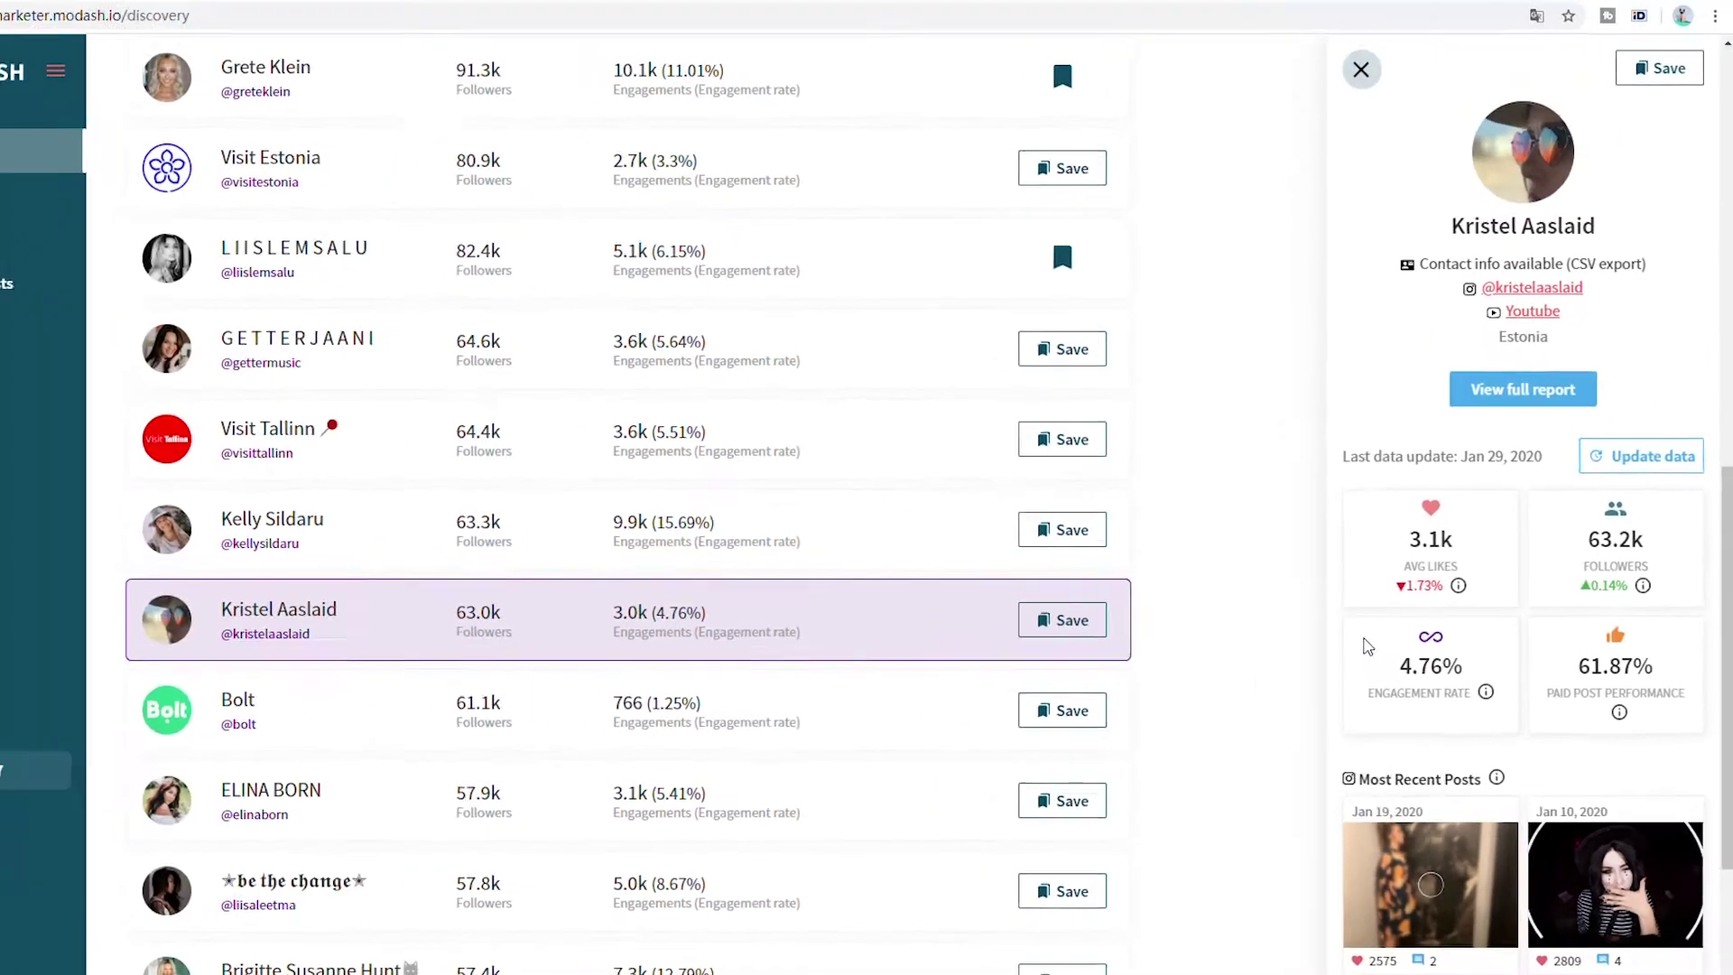
{"action": "scroll", "coordinate": [1382, 655], "scroll_direction": "down", "scroll_amount": 3}
{"action": "scroll", "coordinate": [1387, 648], "scroll_direction": "down", "scroll_amount": 3}
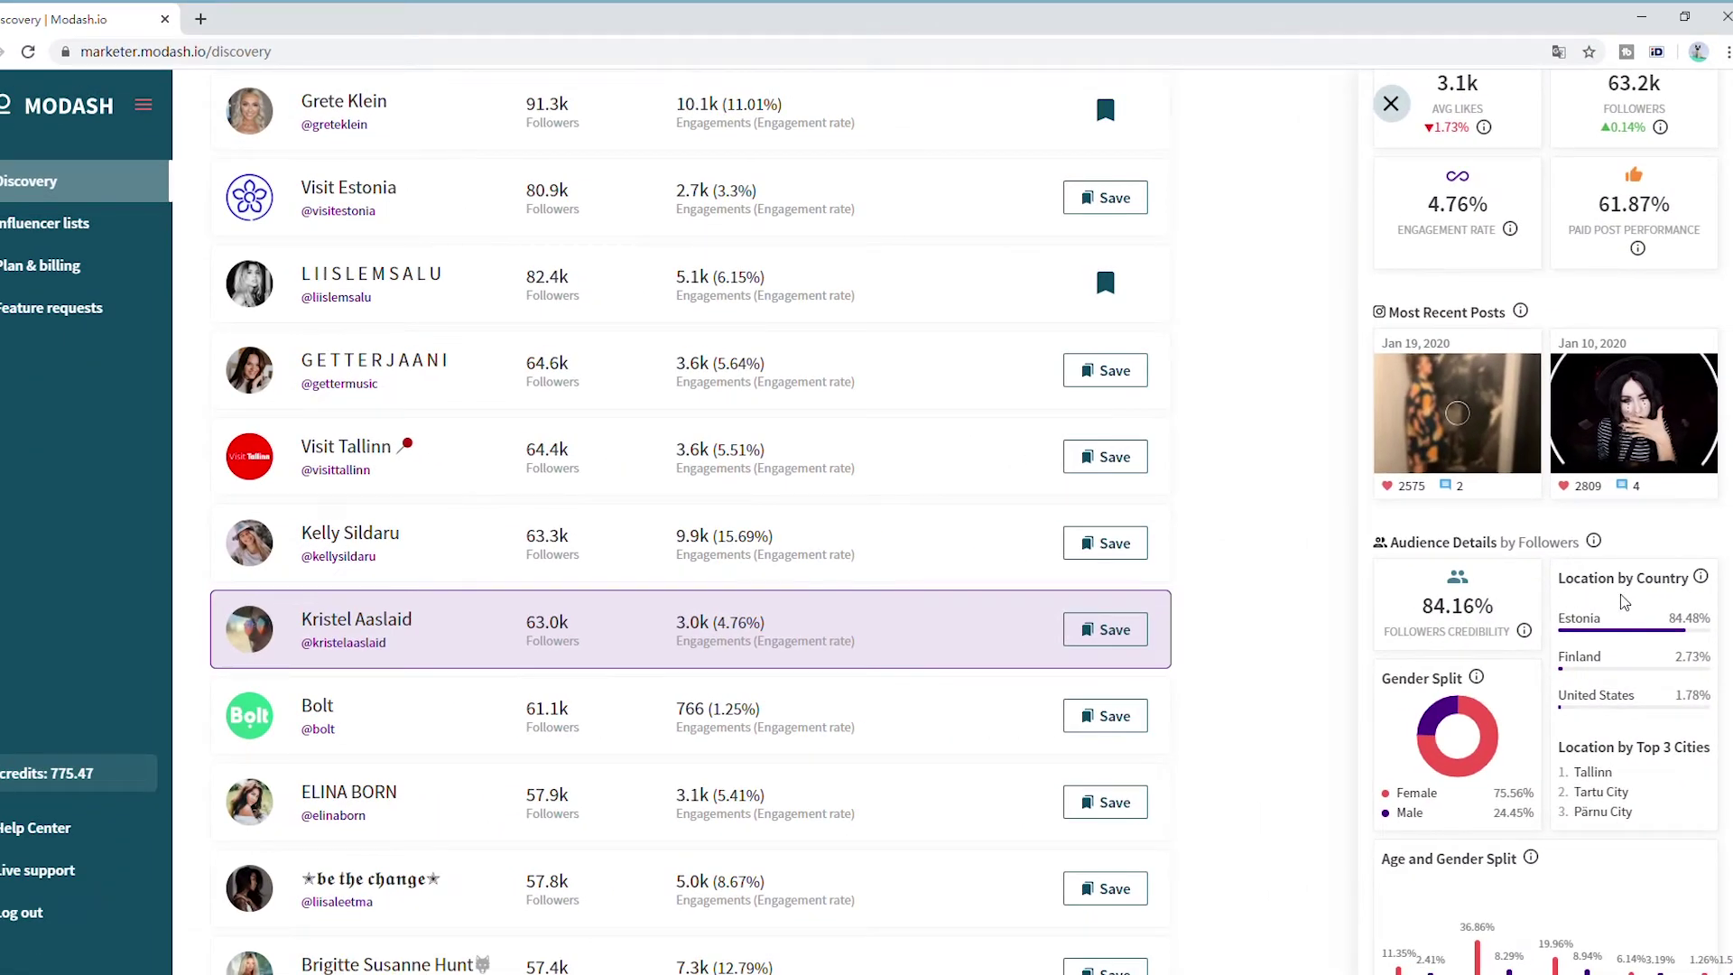
{"action": "scroll", "coordinate": [1625, 601], "scroll_direction": "down", "scroll_amount": 1}
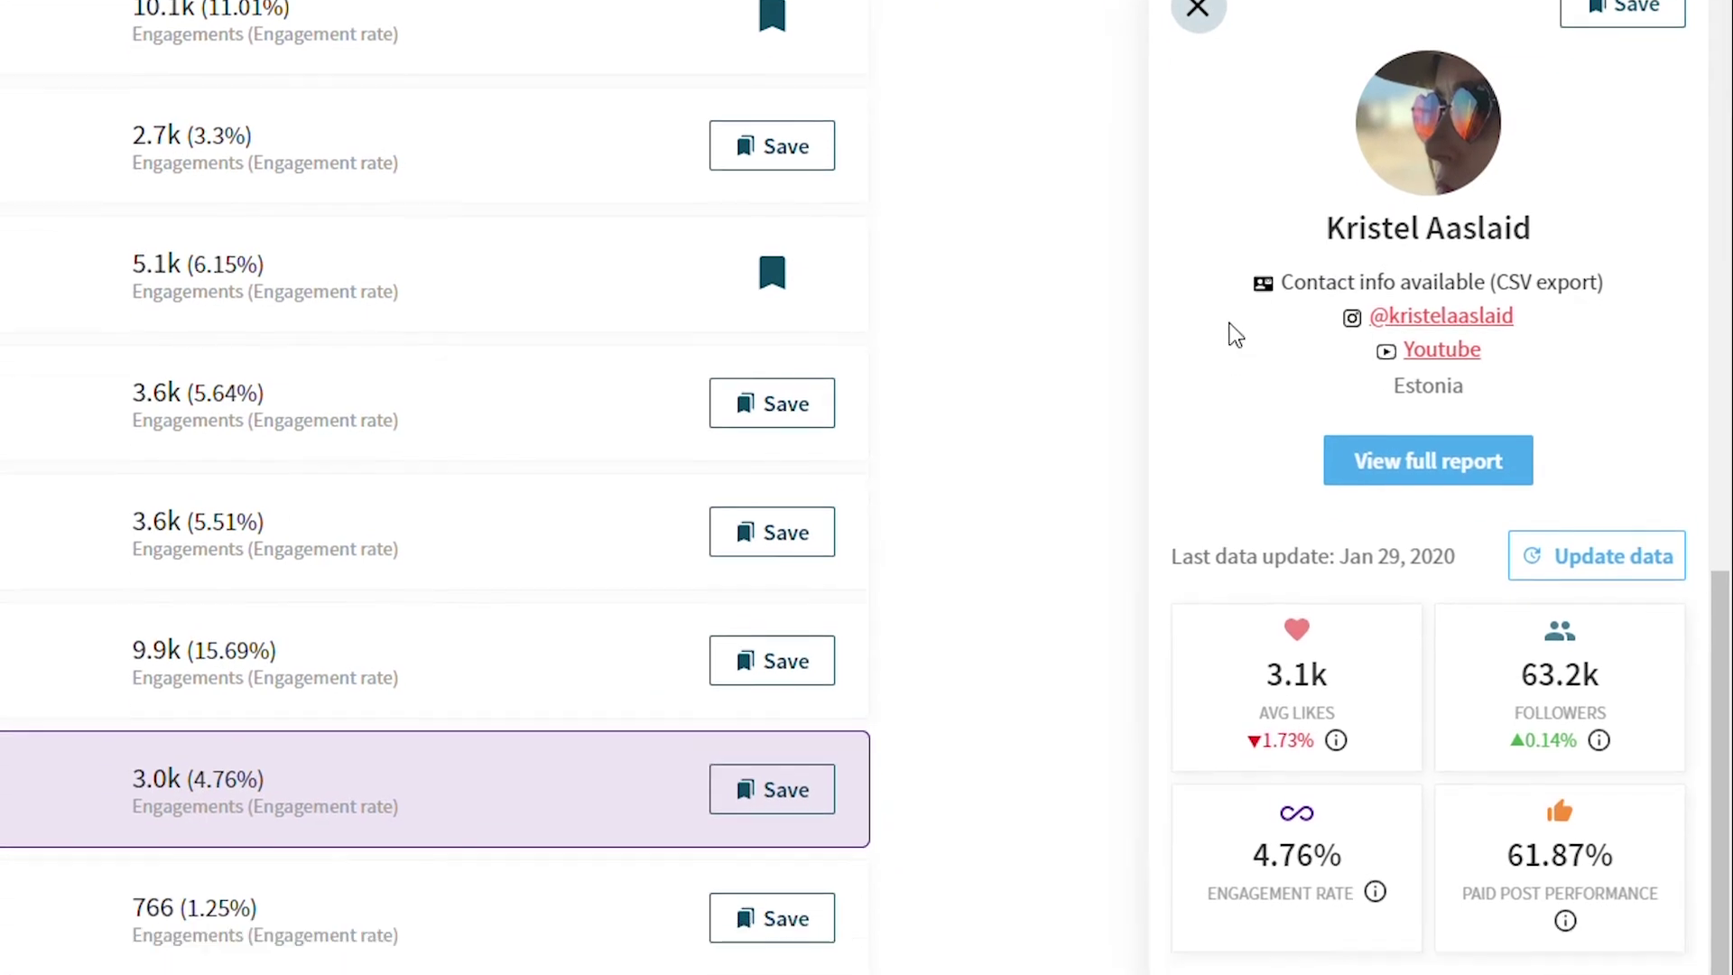
{"action": "scroll", "coordinate": [1214, 366], "scroll_direction": "down", "scroll_amount": 3}
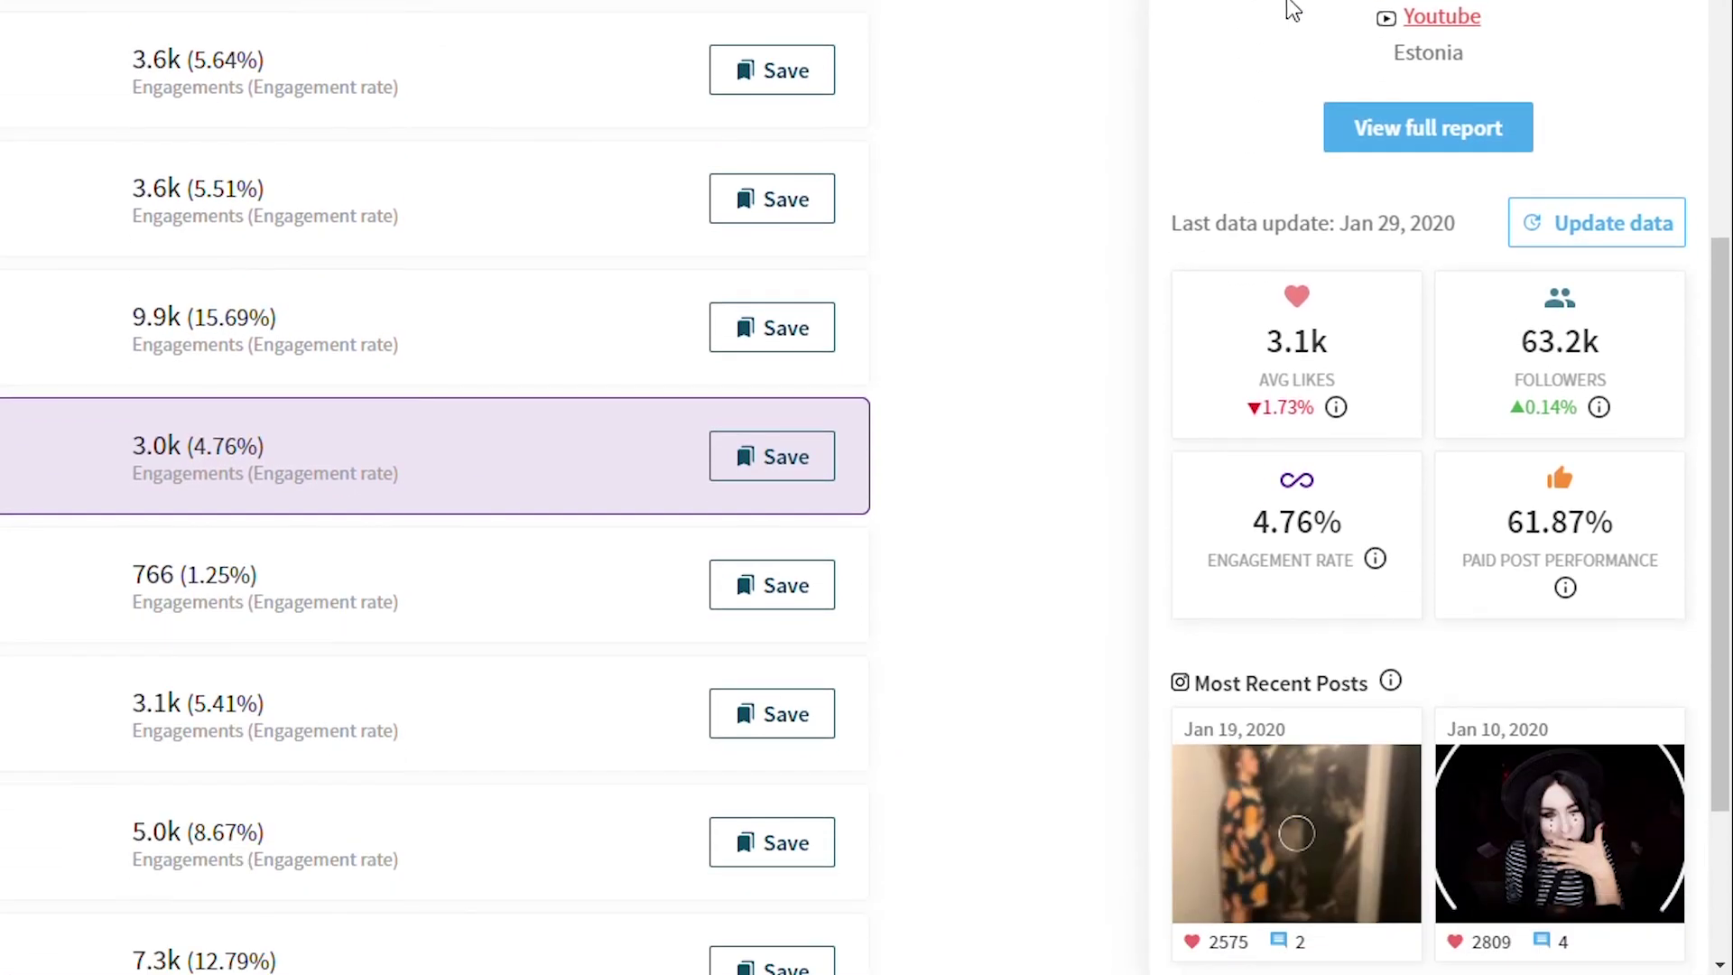
{"action": "scroll", "coordinate": [1586, 488], "scroll_direction": "down", "scroll_amount": 5}
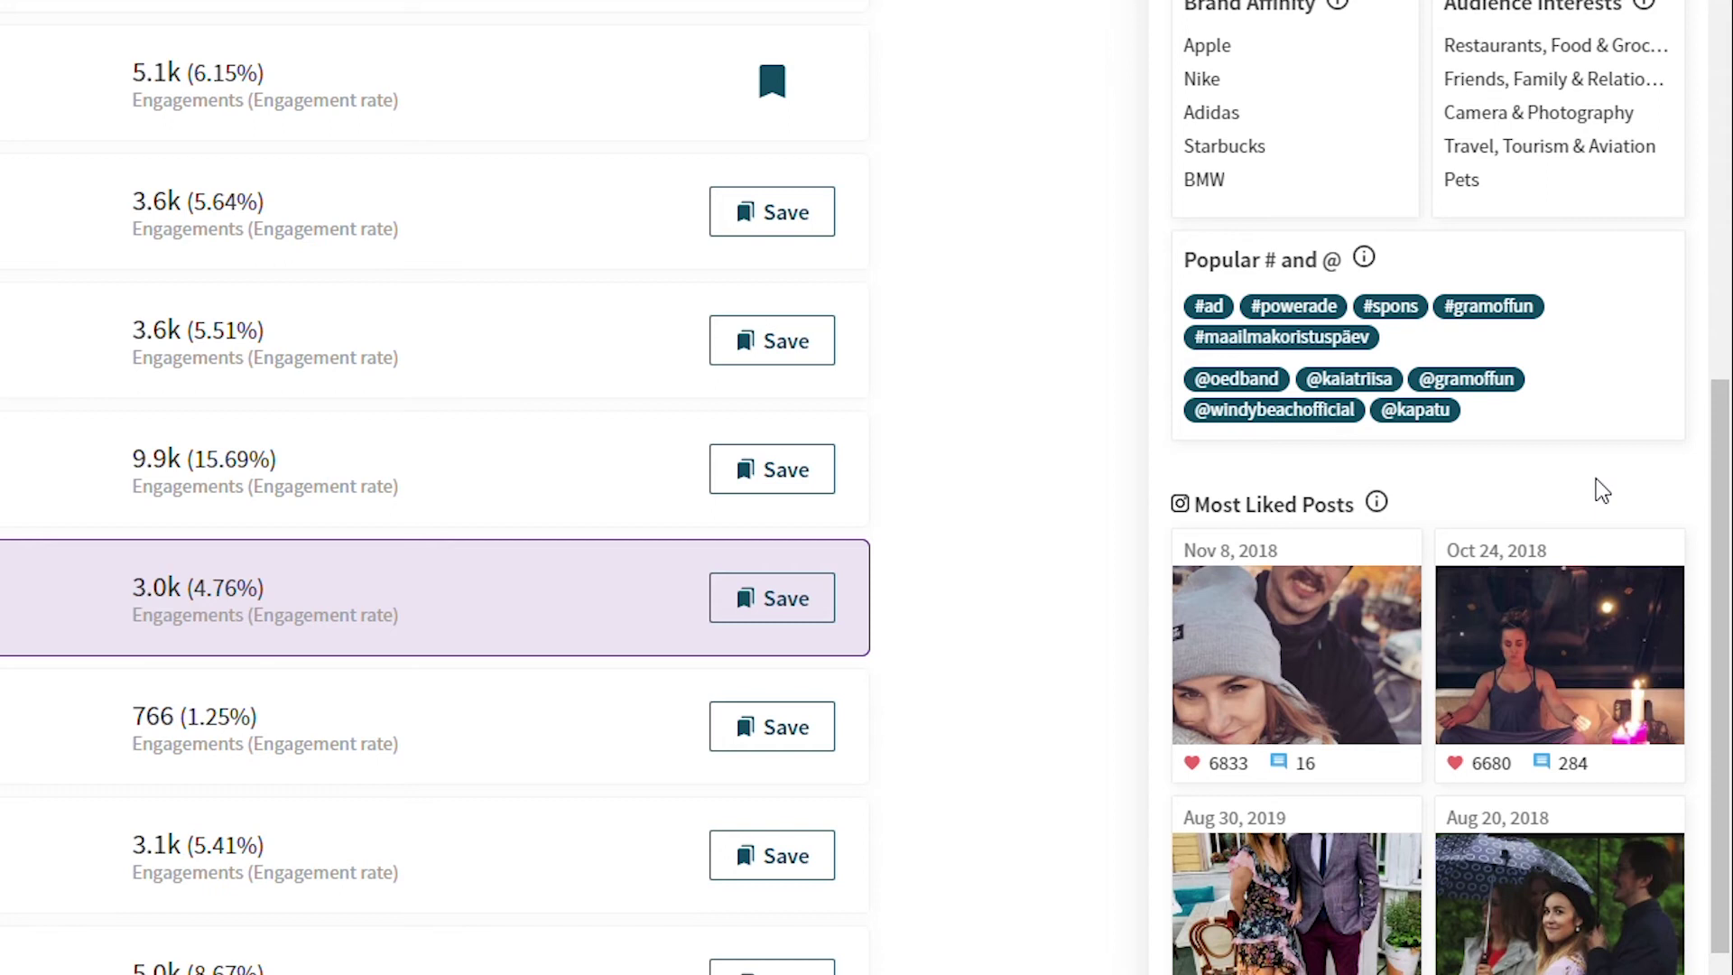
{"action": "scroll", "coordinate": [1597, 474], "scroll_direction": "up", "scroll_amount": 2}
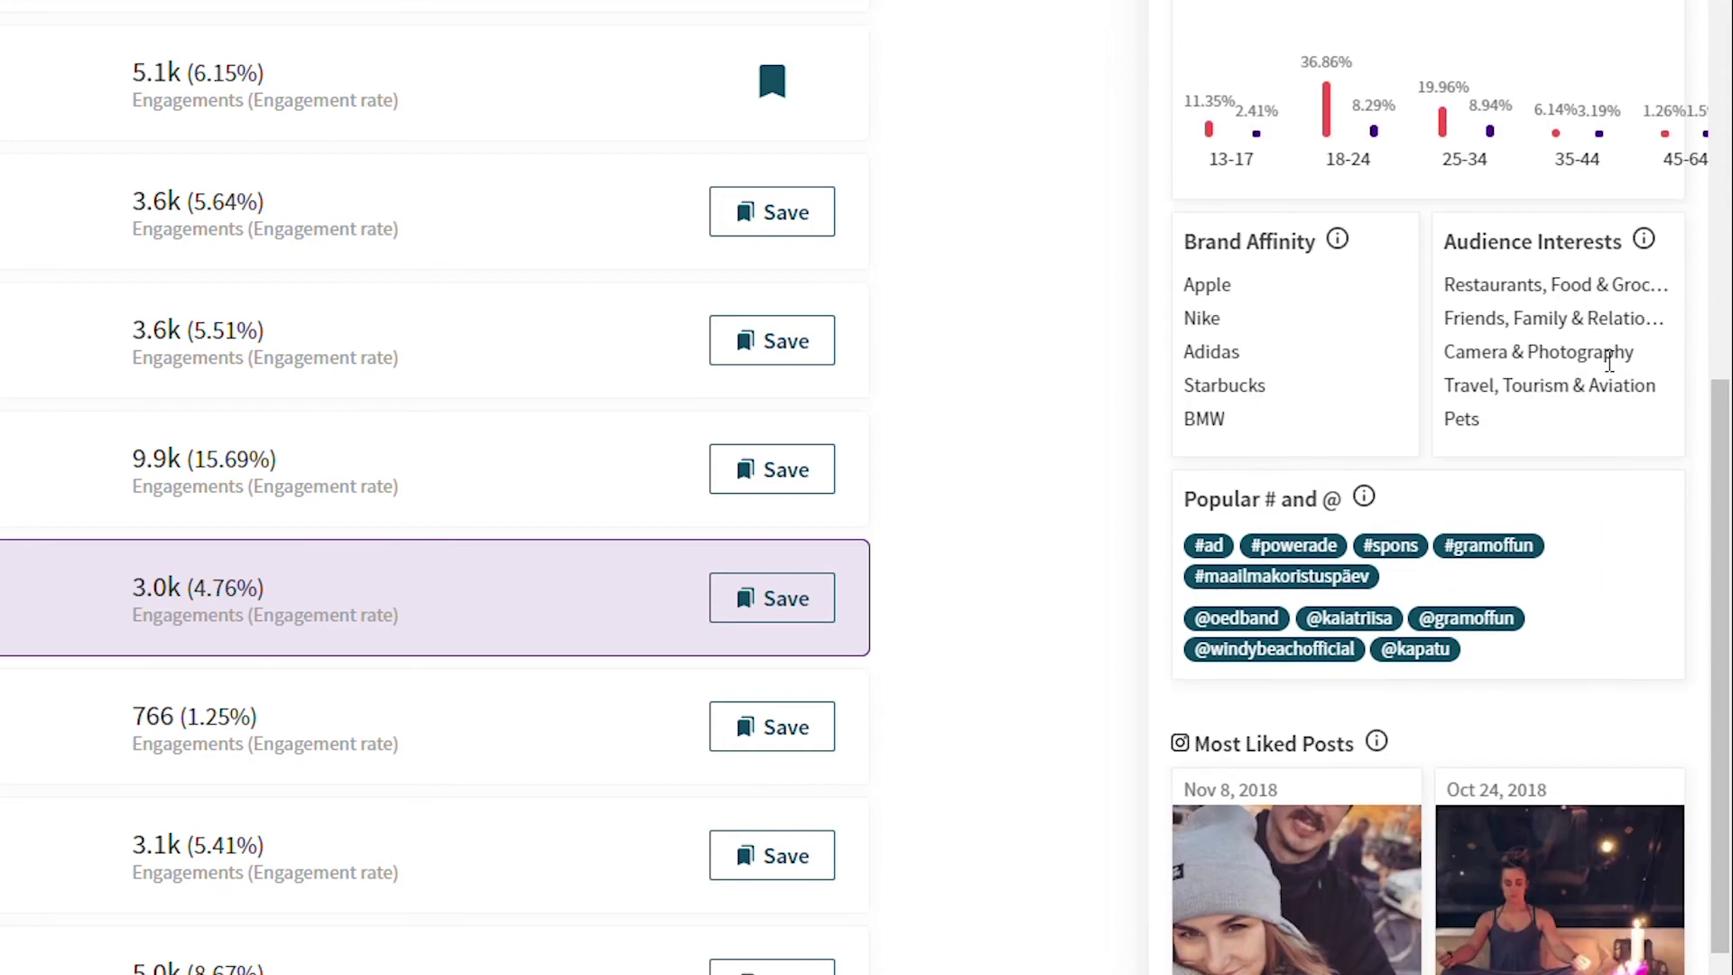